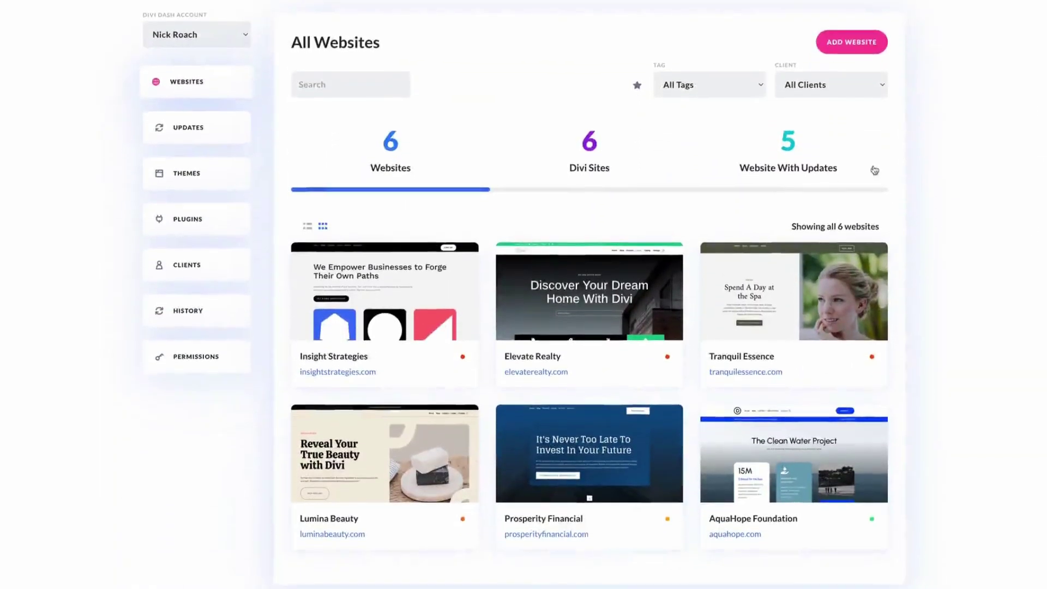
# - List the five sites with updates in list view, then open Tranquil Essence's WordPress admin
pyautogui.click(818, 165)
pyautogui.click(308, 226)
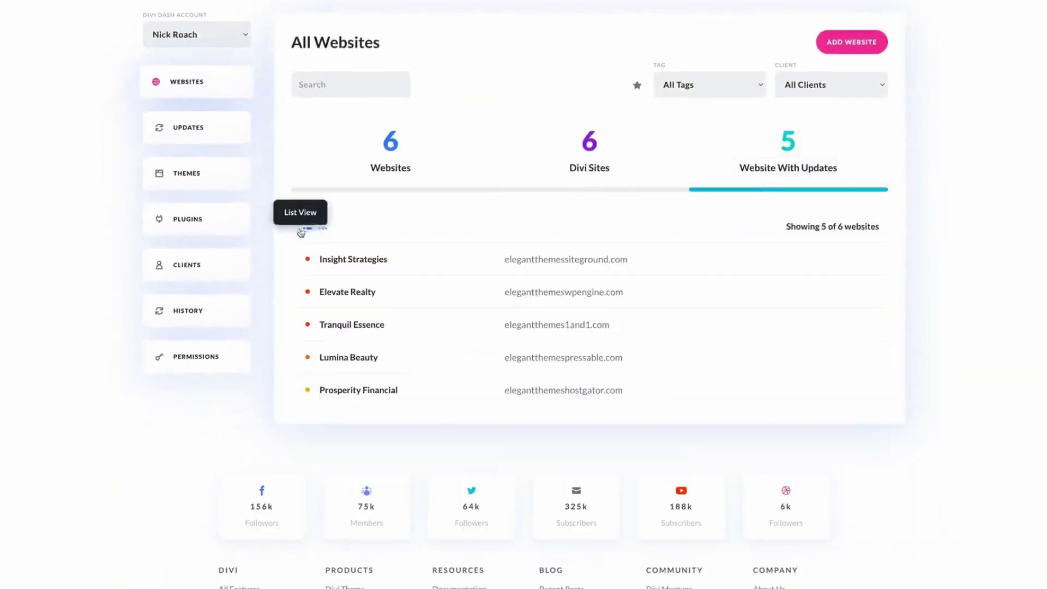
pyautogui.moveTo(306, 390)
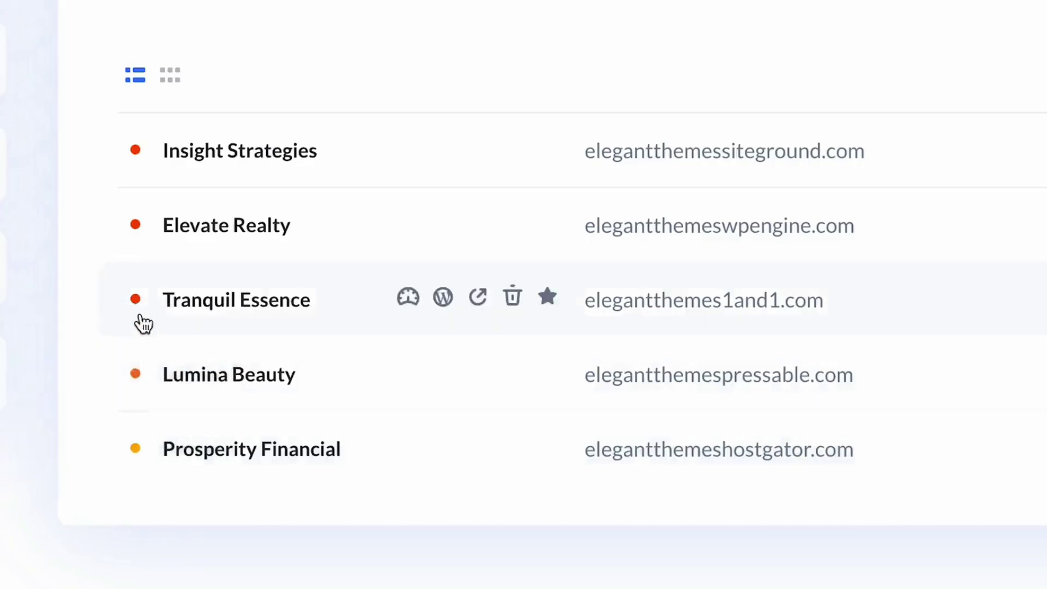
pyautogui.click(442, 298)
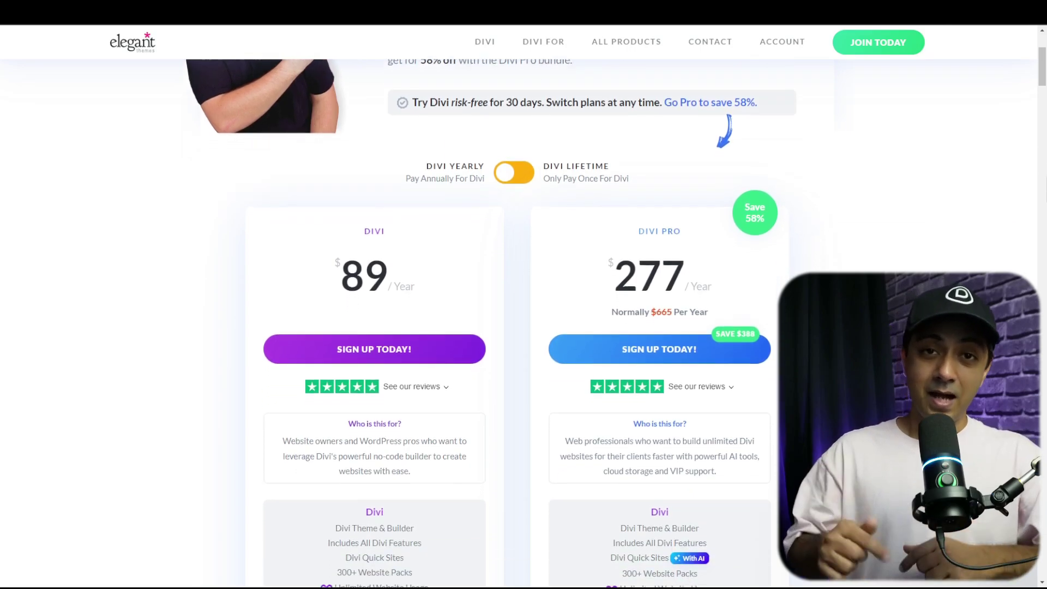
pyautogui.scroll(-4, 524, 322)
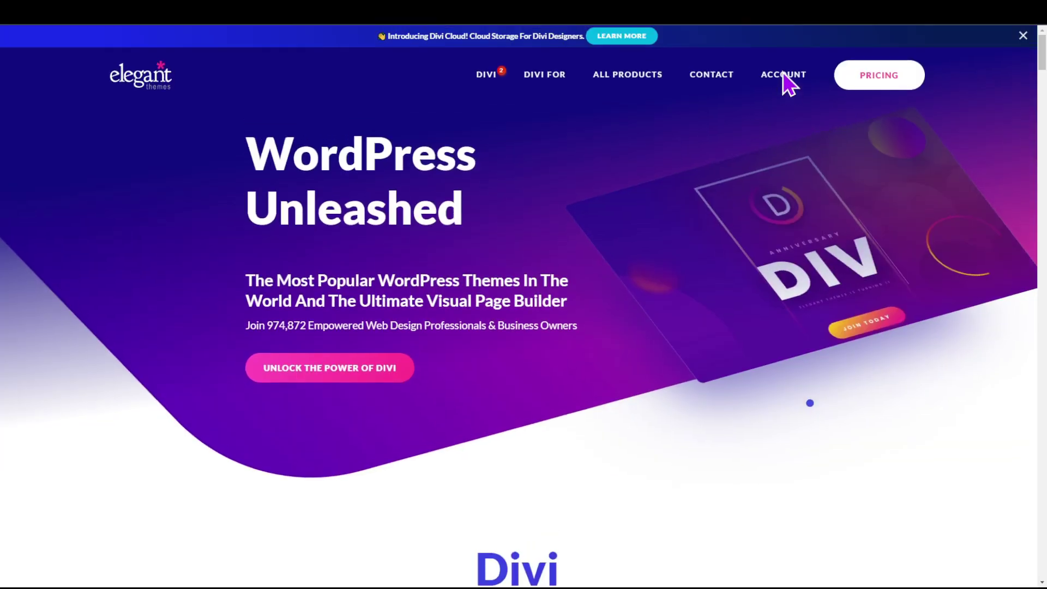
# - Open the Elegant Themes Members Area and go to its Dash websites dashboard
pyautogui.click(781, 76)
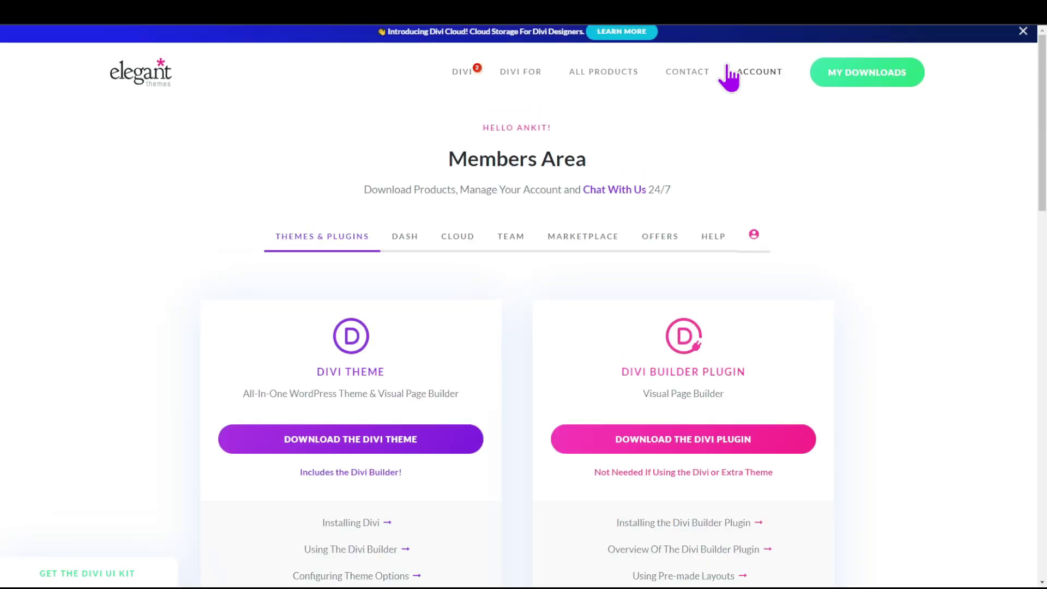
pyautogui.click(404, 245)
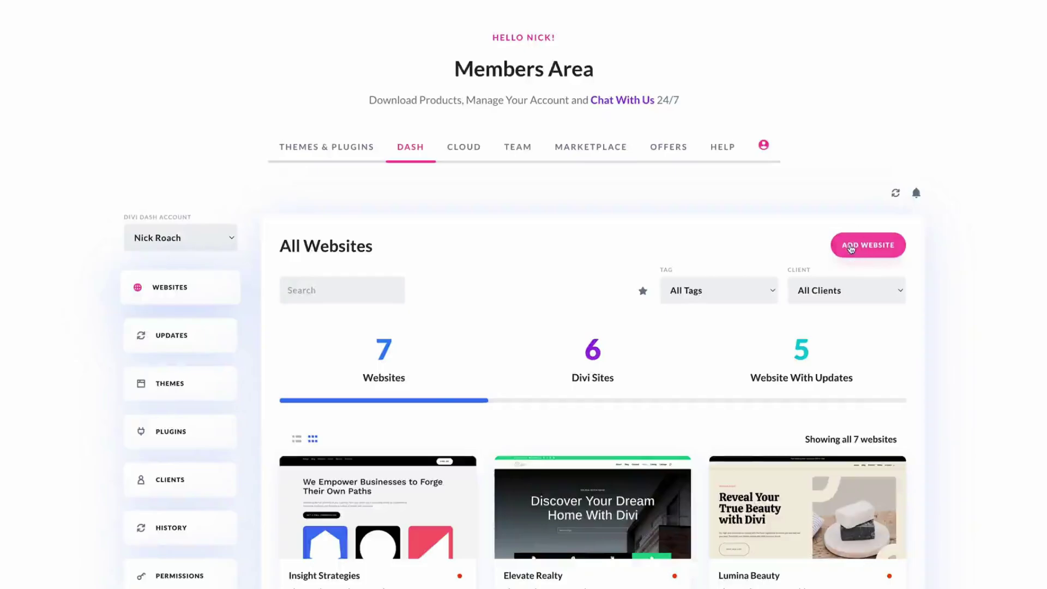
# - Add website.com as a new Divi Dash site with its WordPress username and password
pyautogui.click(851, 246)
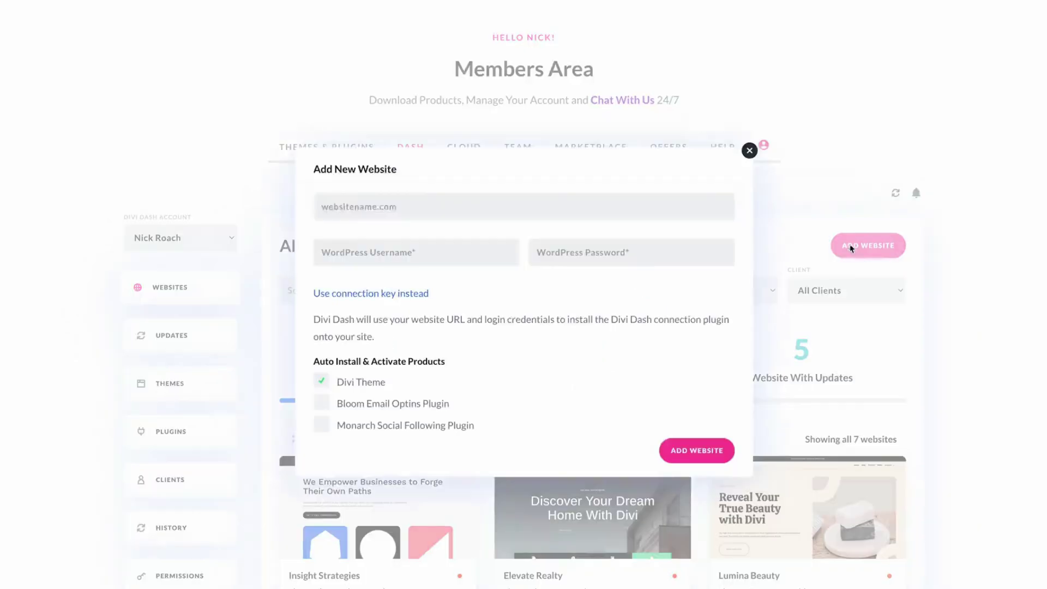
pyautogui.write('website.com')
pyautogui.press('Tab')
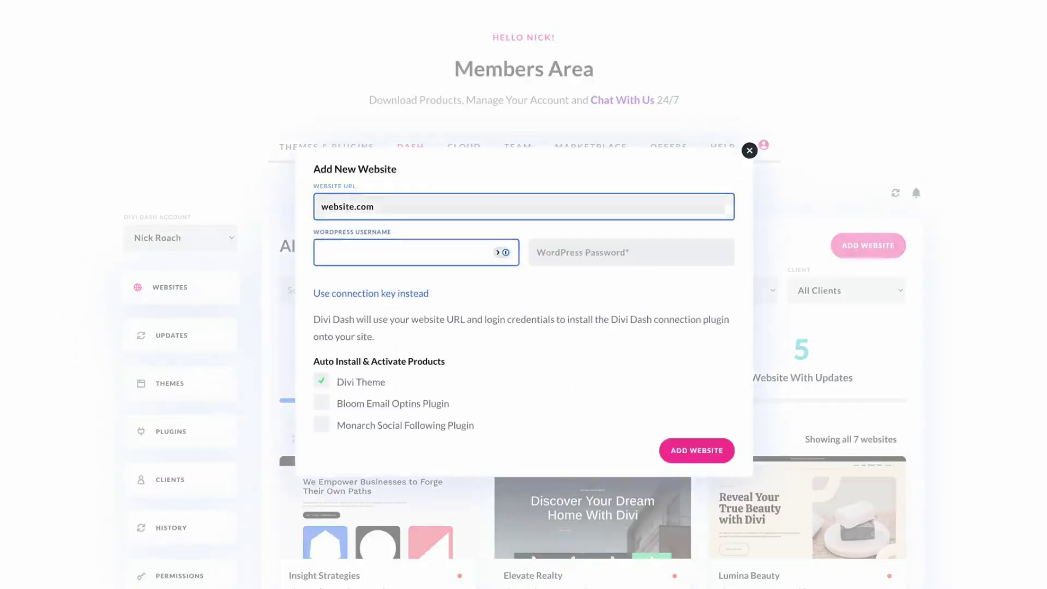
pyautogui.write('username')
pyautogui.press('Tab')
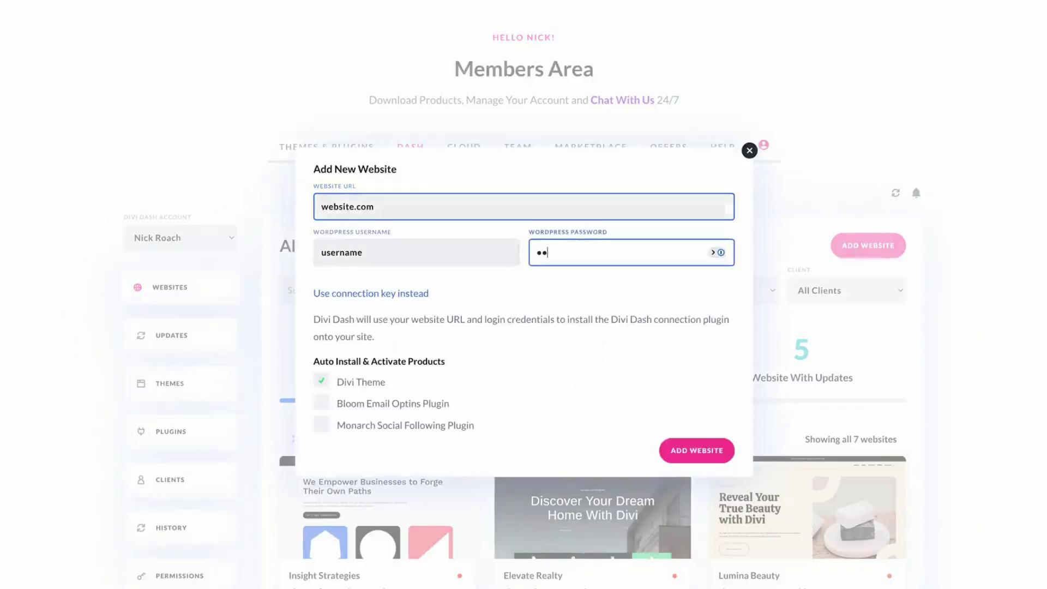
pyautogui.write('password')
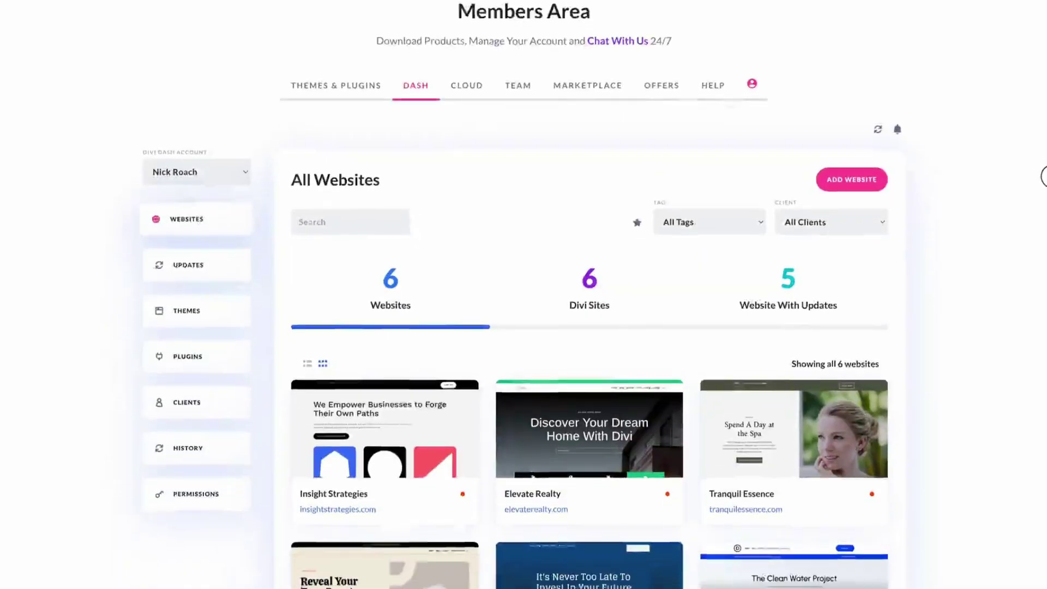
# - Show only the five sites needing updates as a list
pyautogui.scroll(-3, 1043, 180)
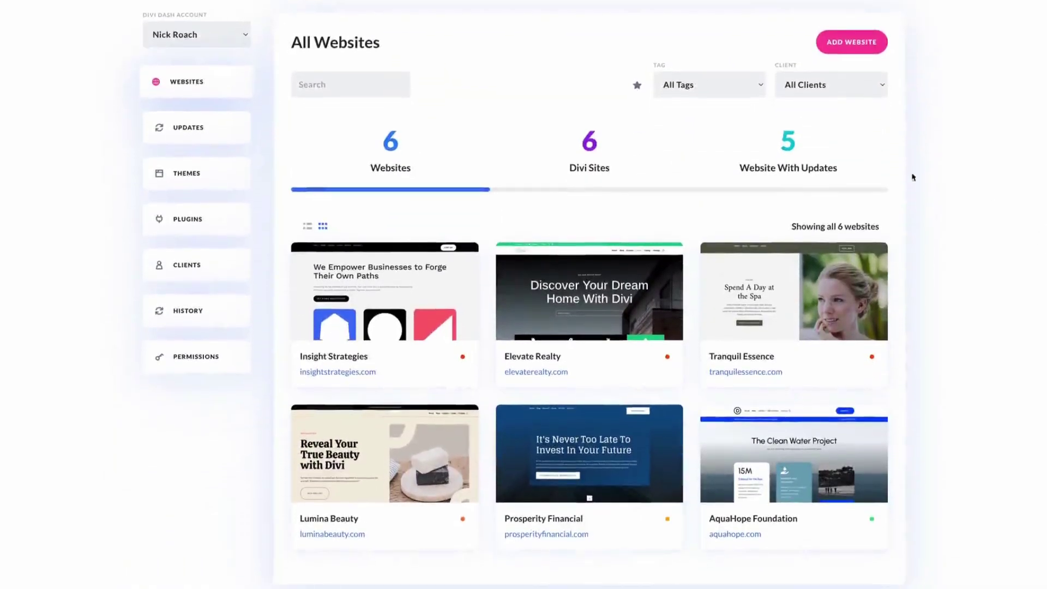
pyautogui.click(818, 166)
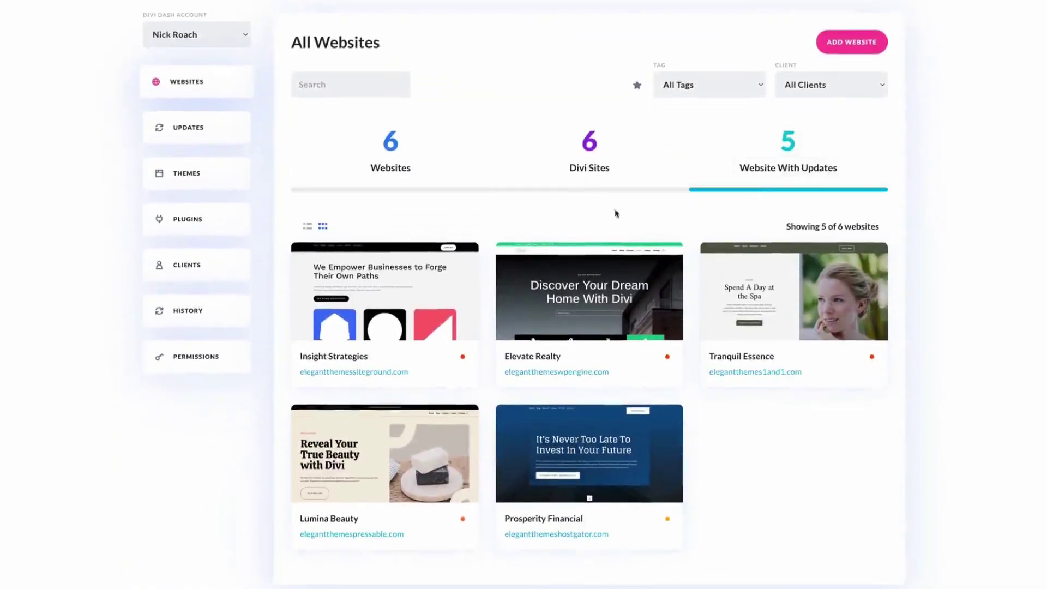
pyautogui.click(307, 226)
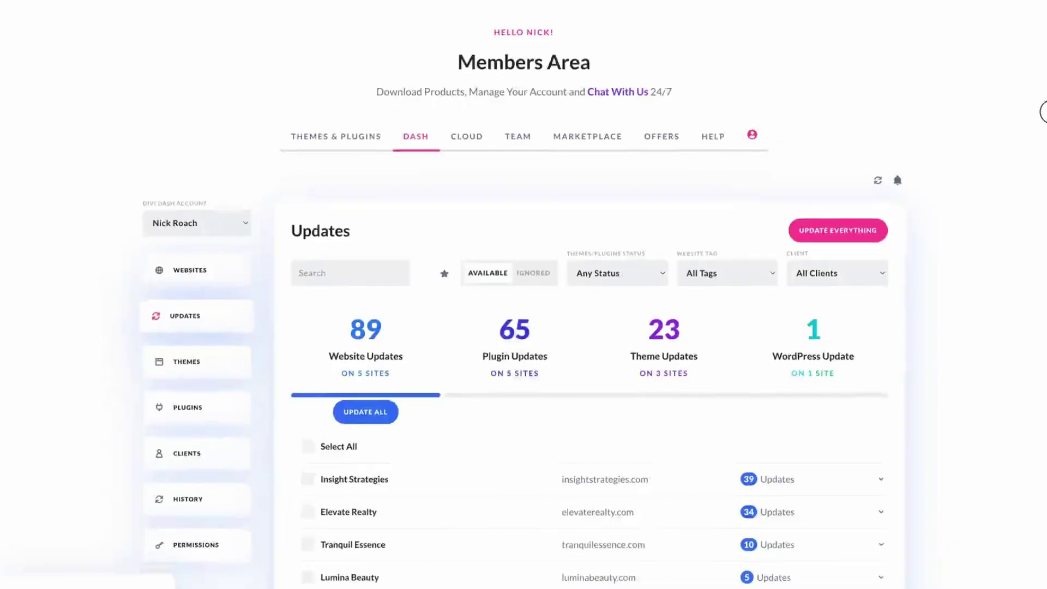
# - Review Elevate Realty's pending updates, cancel the bulk Update All, and select Tranquil Essence
pyautogui.scroll(-2, 1044, 145)
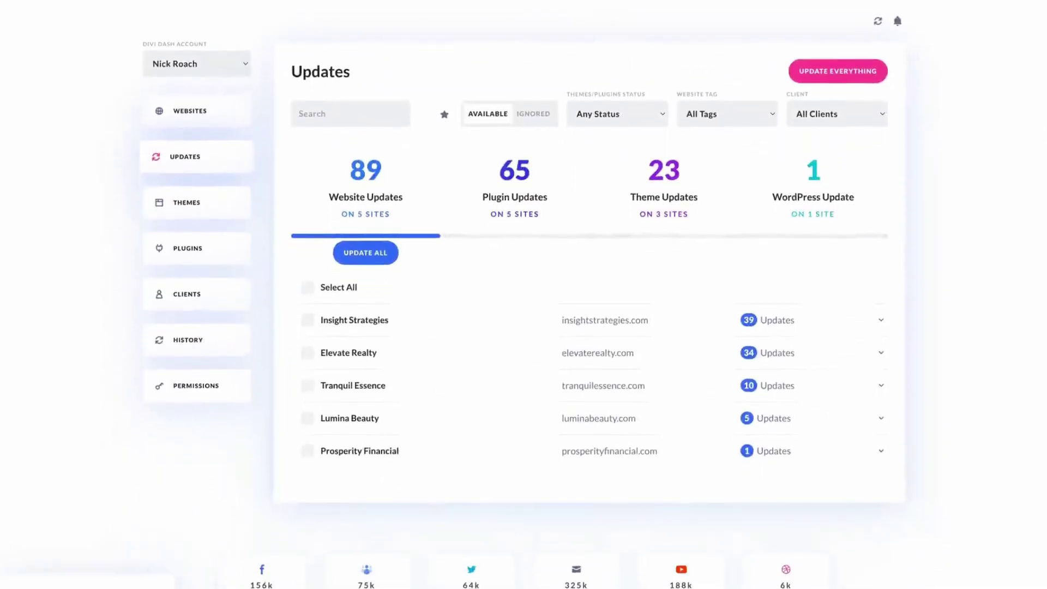
pyautogui.click(883, 353)
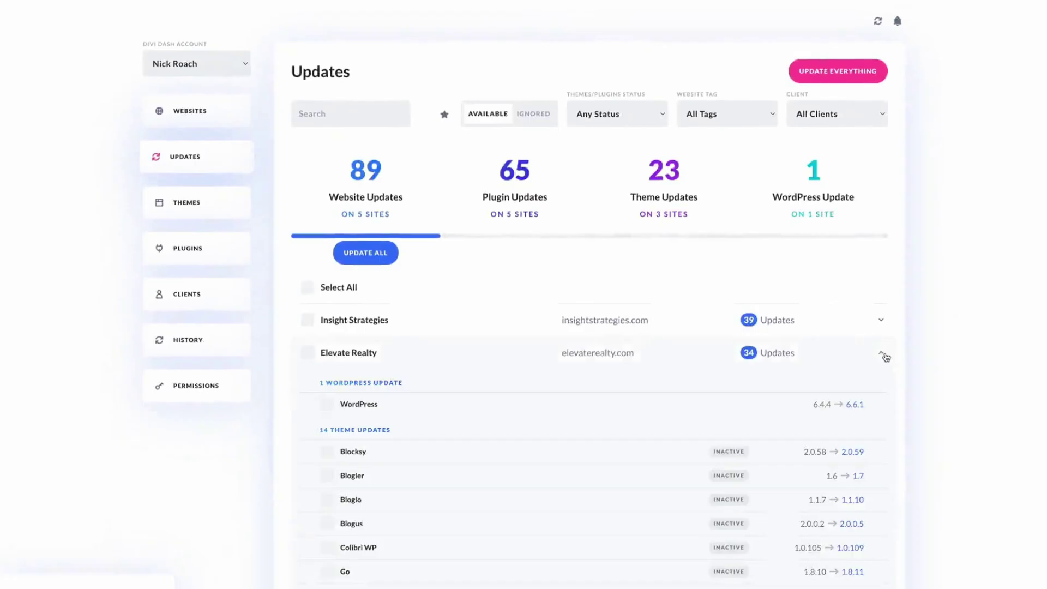
pyautogui.click(882, 353)
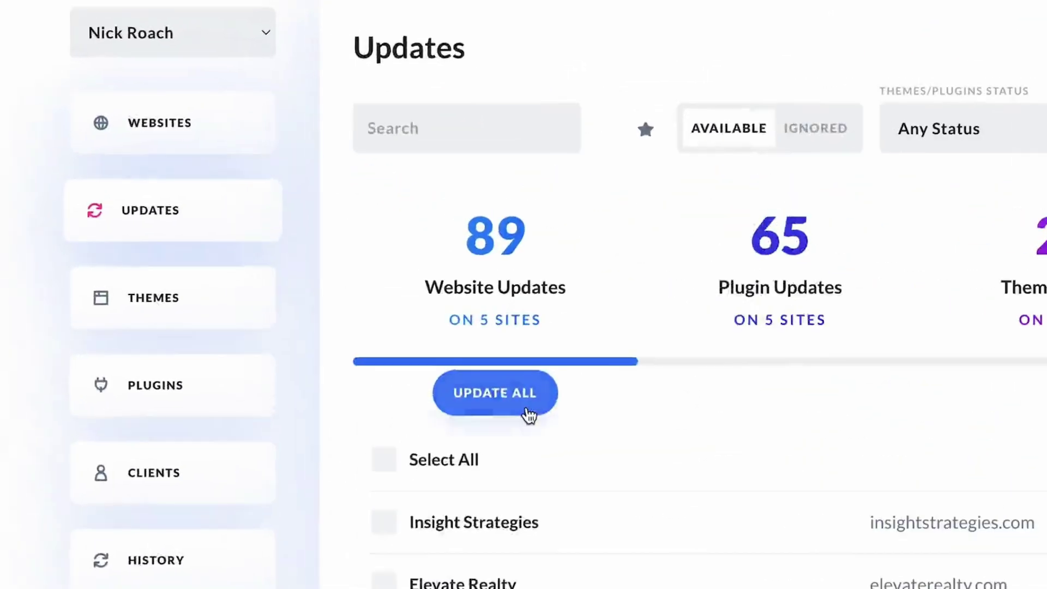
pyautogui.click(527, 410)
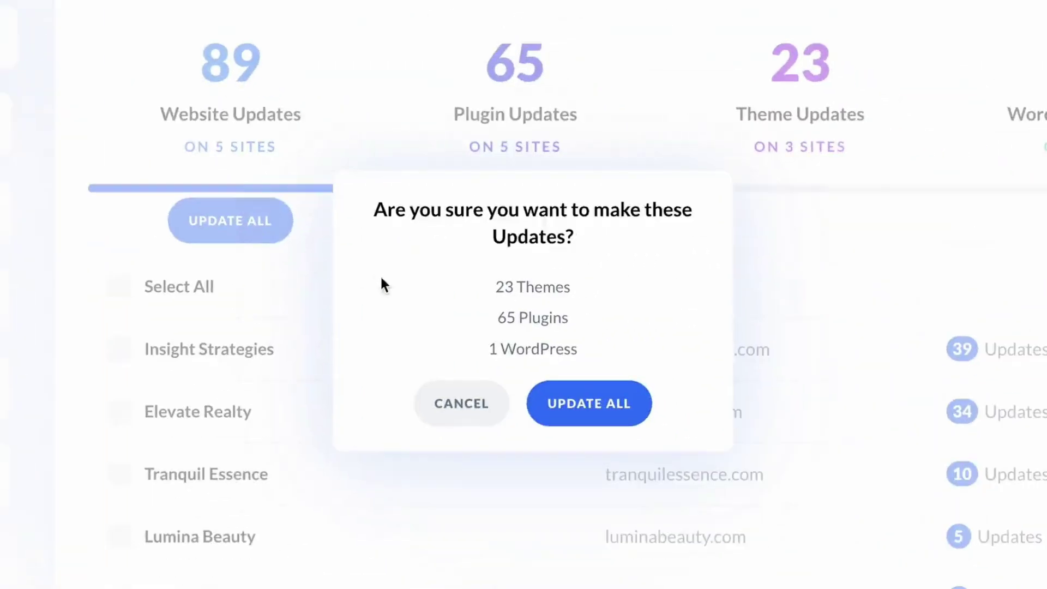
pyautogui.click(446, 408)
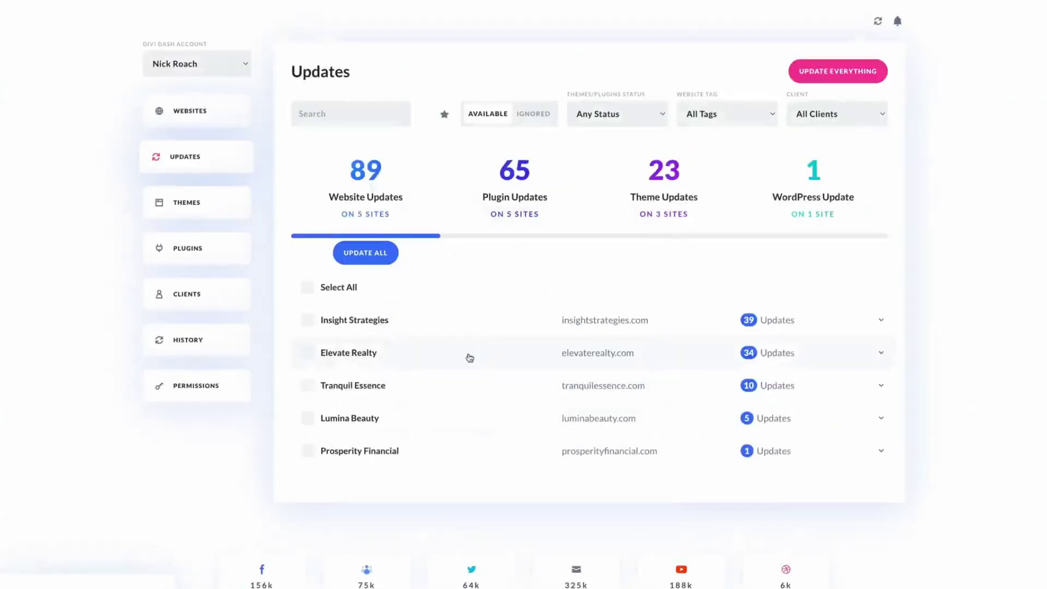
pyautogui.click(308, 386)
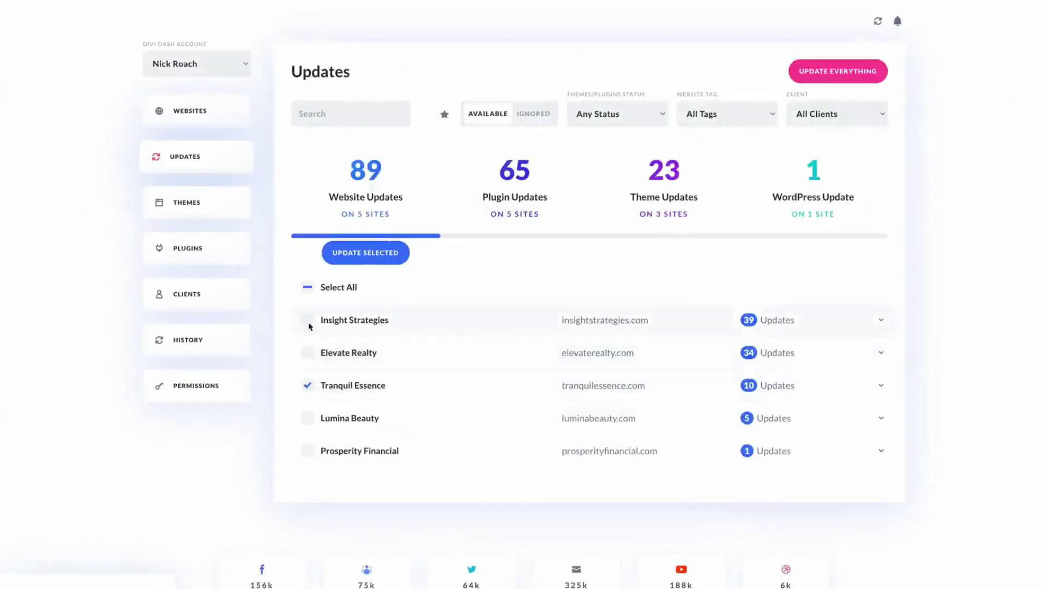
# - Update WooCommerce on all three sites and Advanced Custom Fields on Tranquil Essence
pyautogui.click(522, 204)
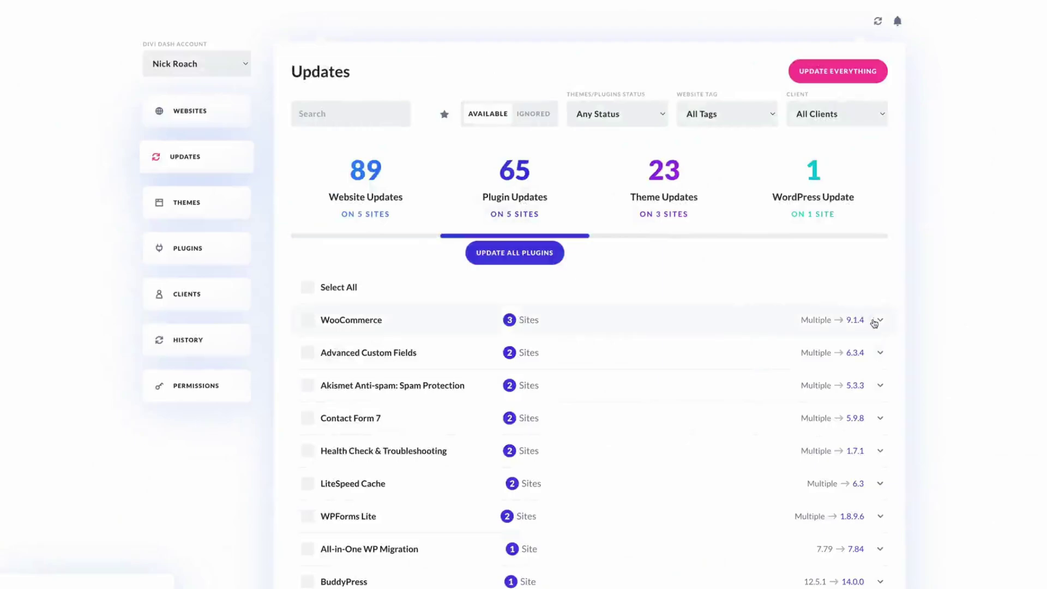
pyautogui.click(874, 323)
pyautogui.click(309, 325)
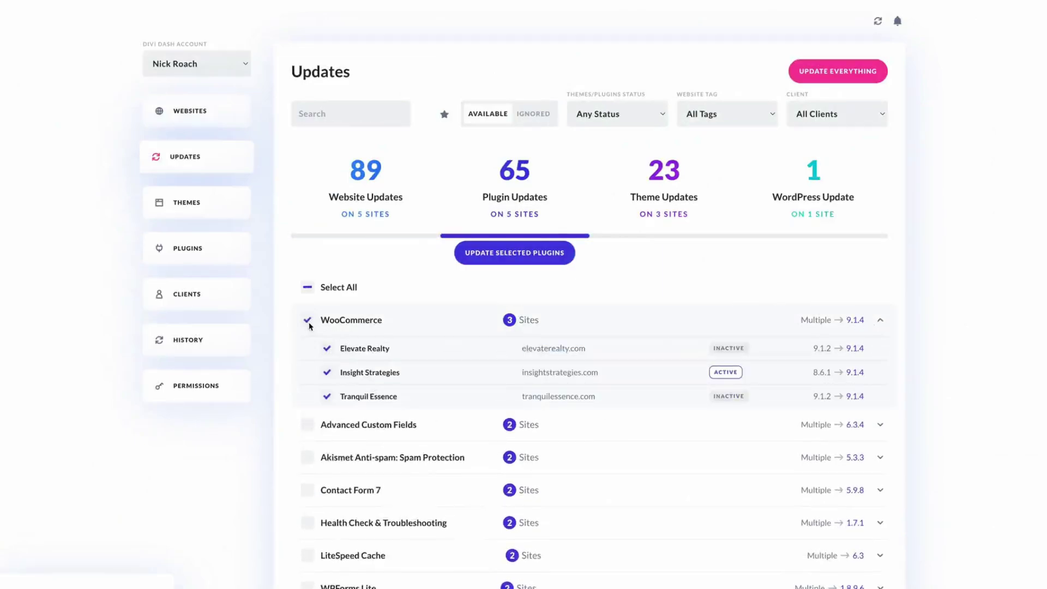
pyautogui.click(879, 431)
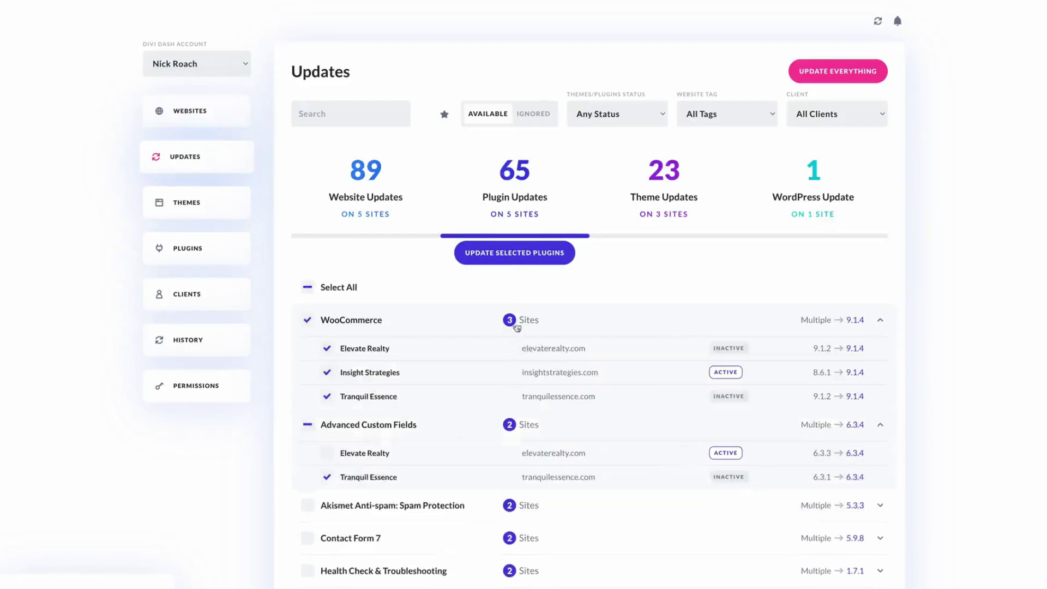
pyautogui.click(502, 258)
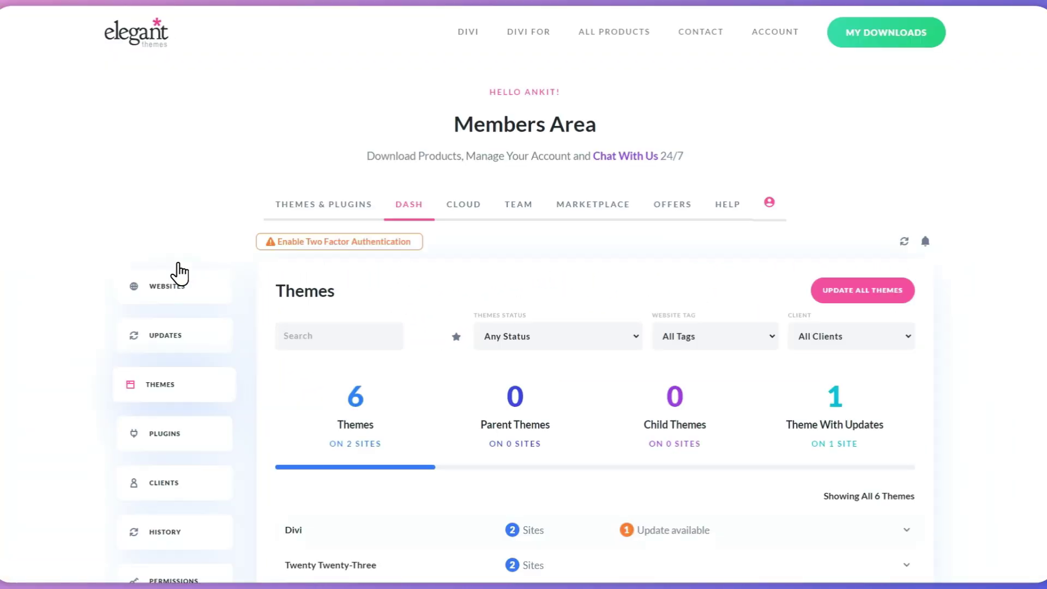
pyautogui.scroll(-4, 474, 253)
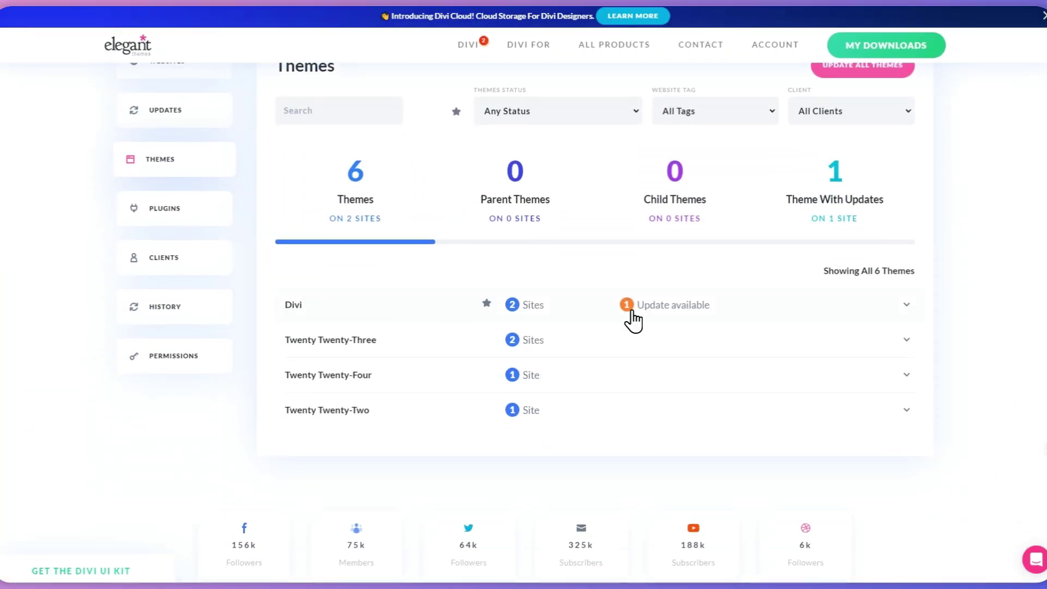
# - Expand the Divi theme row to see its two sites and the 4.26.0 → 4.27.1 update
pyautogui.click(839, 316)
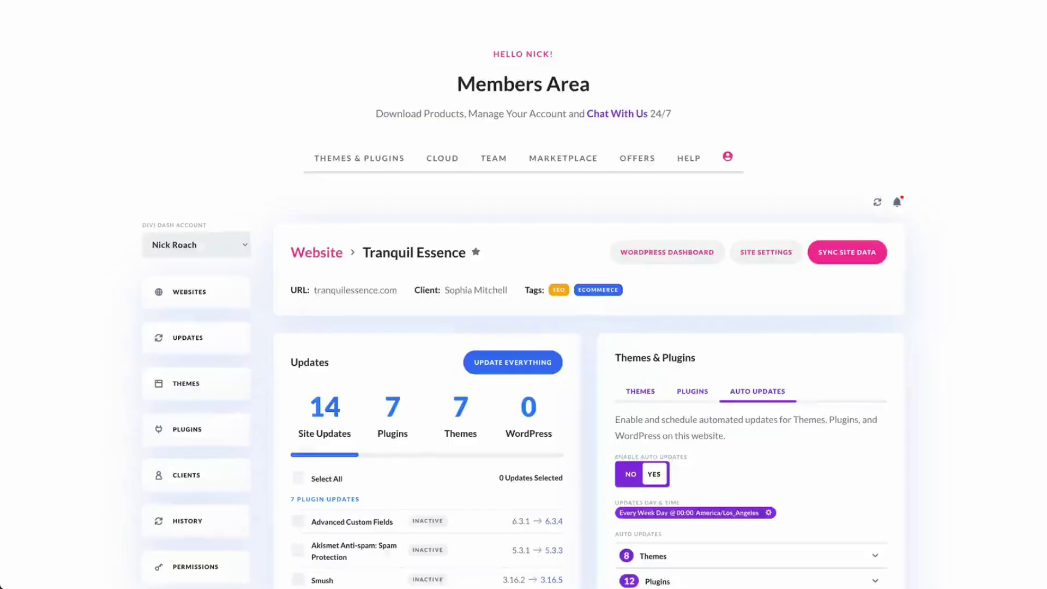
# - Set Tranquil Essence's auto-update frequency to Every Day
pyautogui.scroll(-5, 1045, 44)
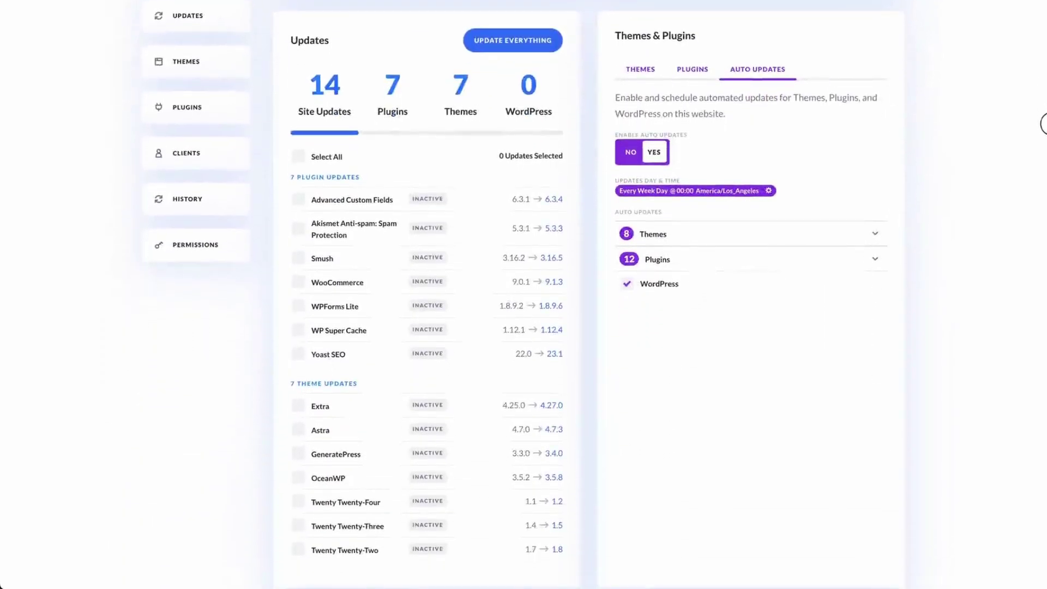
pyautogui.click(730, 192)
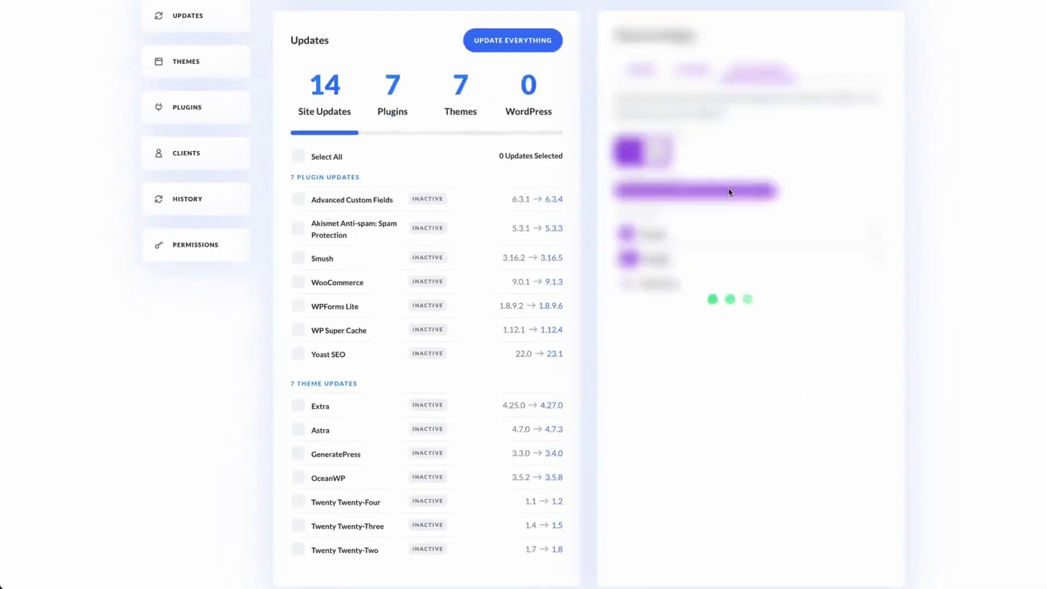
pyautogui.click(519, 235)
pyautogui.click(458, 225)
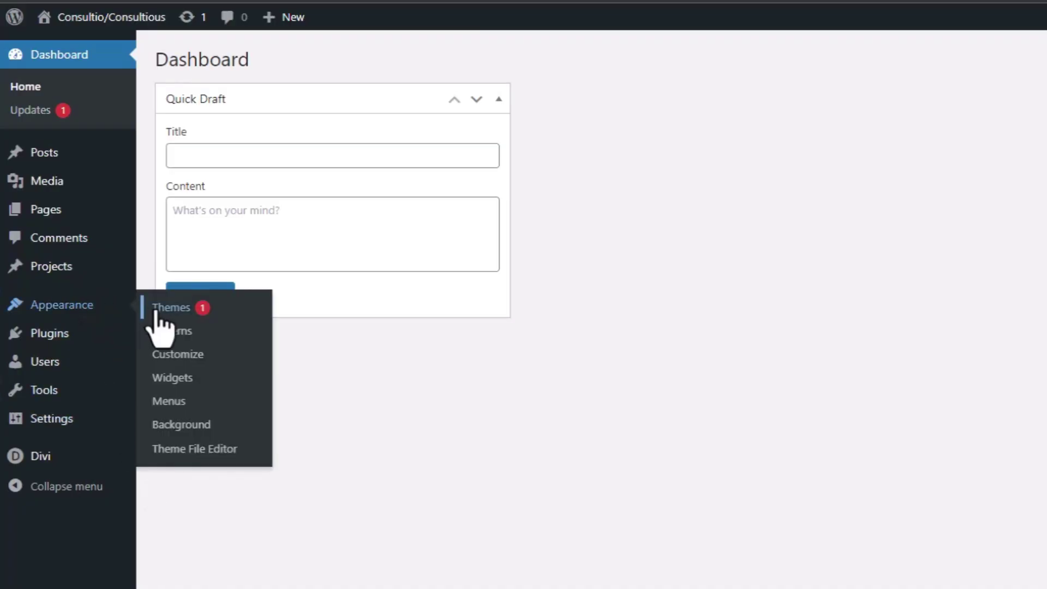
# - Open Appearance > Themes in the WordPress admin
pyautogui.click(157, 308)
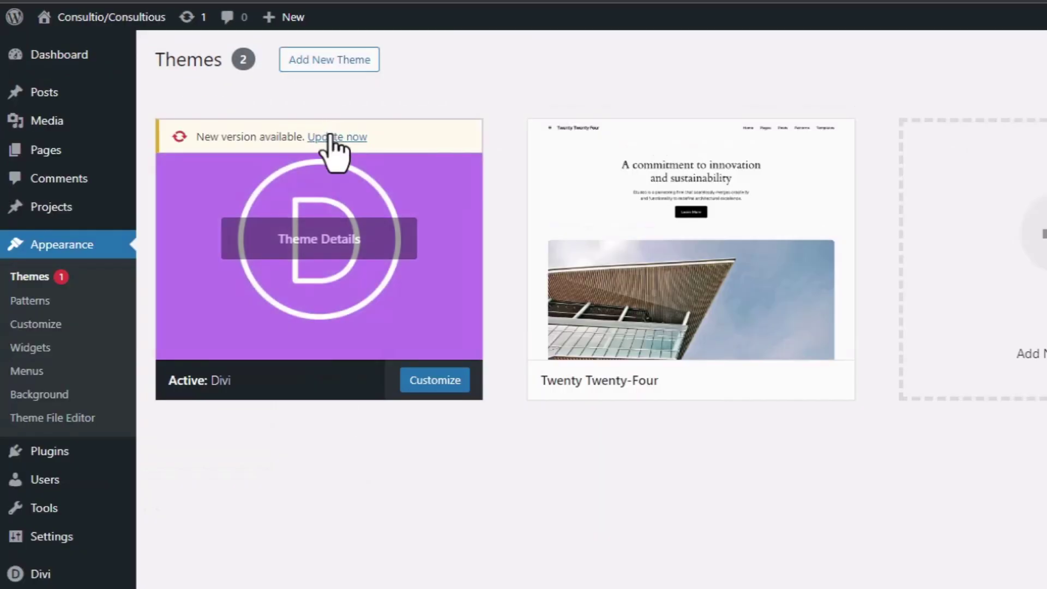
# - Update the active Divi theme to the new version from its theme card
pyautogui.click(389, 193)
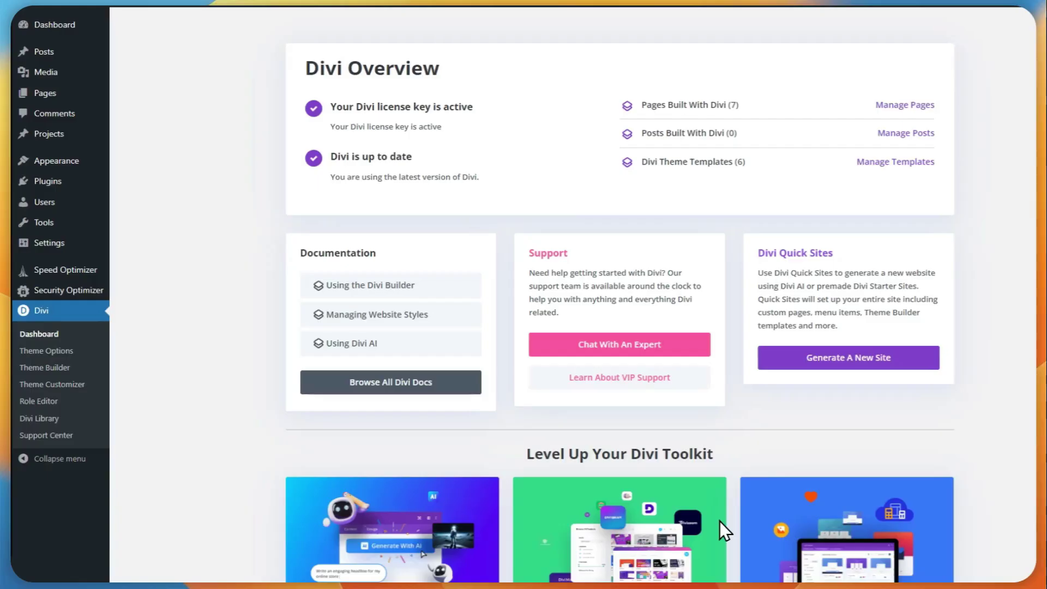
# - Enable auto-updates for Divi 4.27.1 from its Theme Details
pyautogui.moveTo(74, 160)
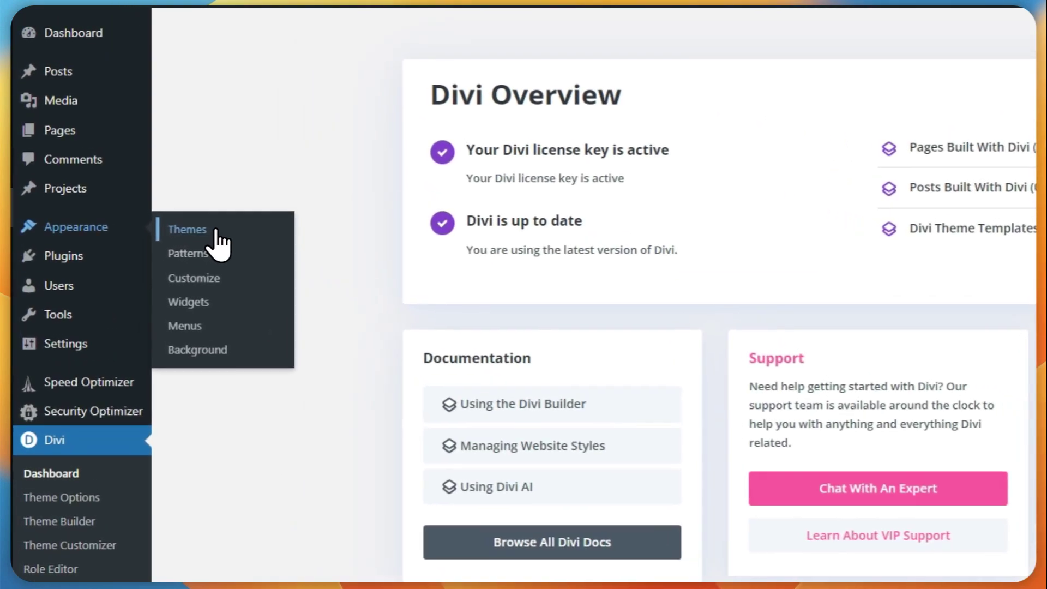
pyautogui.click(155, 164)
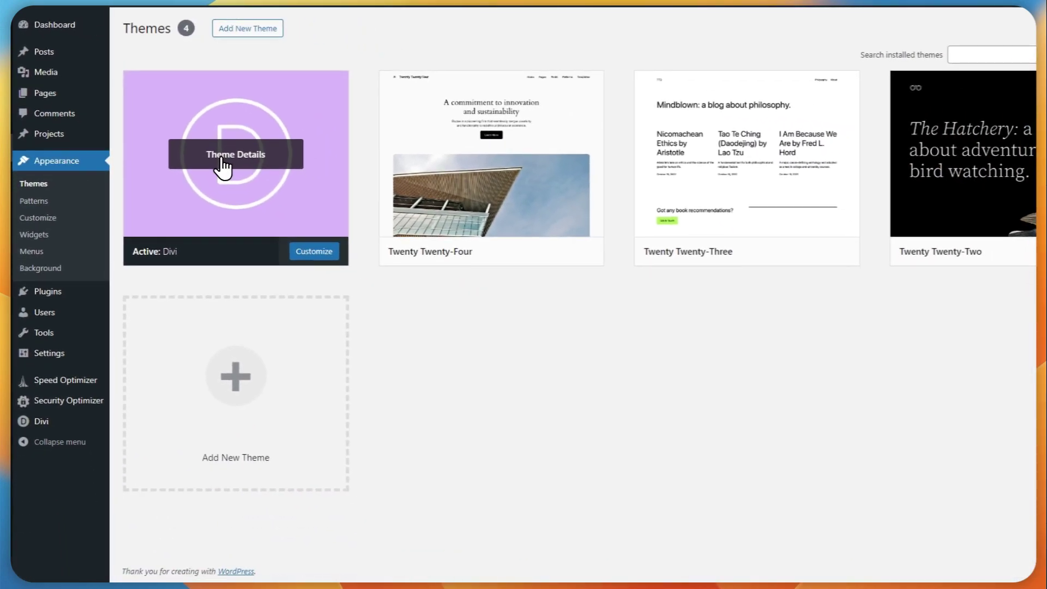
pyautogui.click(313, 238)
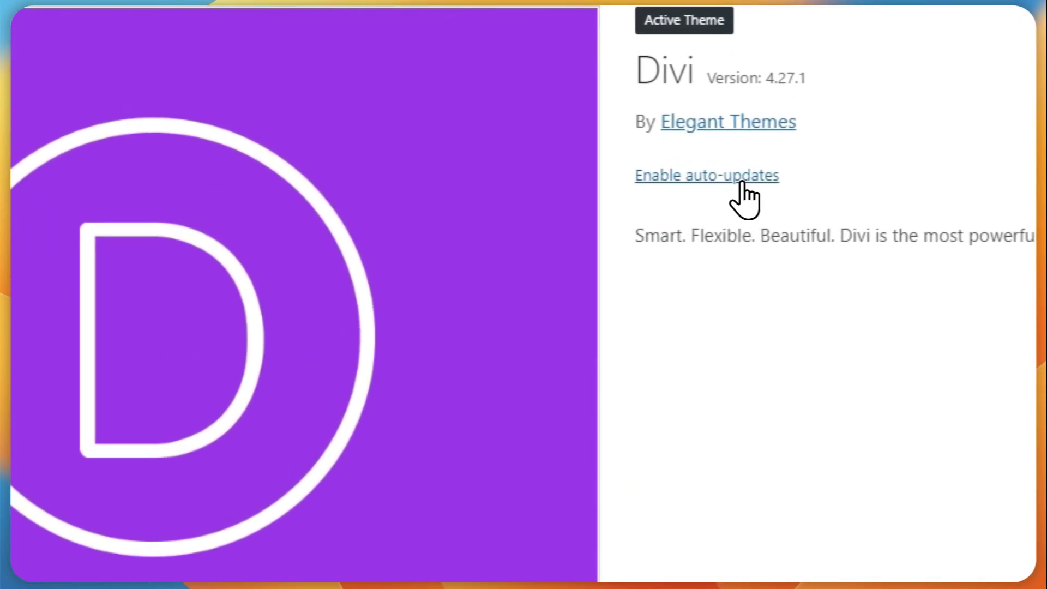
pyautogui.click(736, 174)
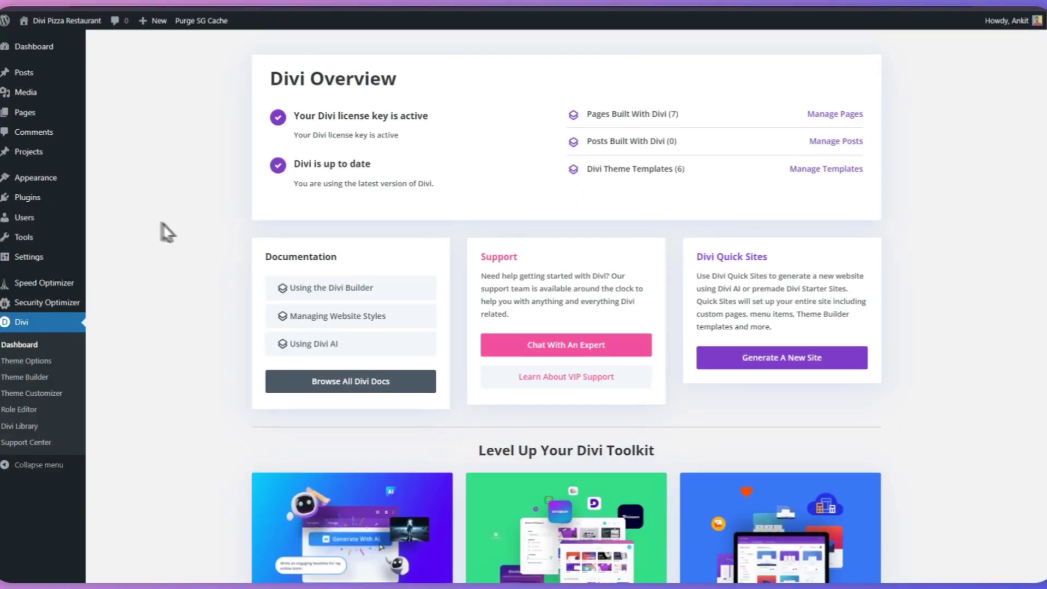
# - From Appearance > Themes, go to the Upload Theme page and select Divi (1).zip as the theme file
pyautogui.moveTo(49, 183)
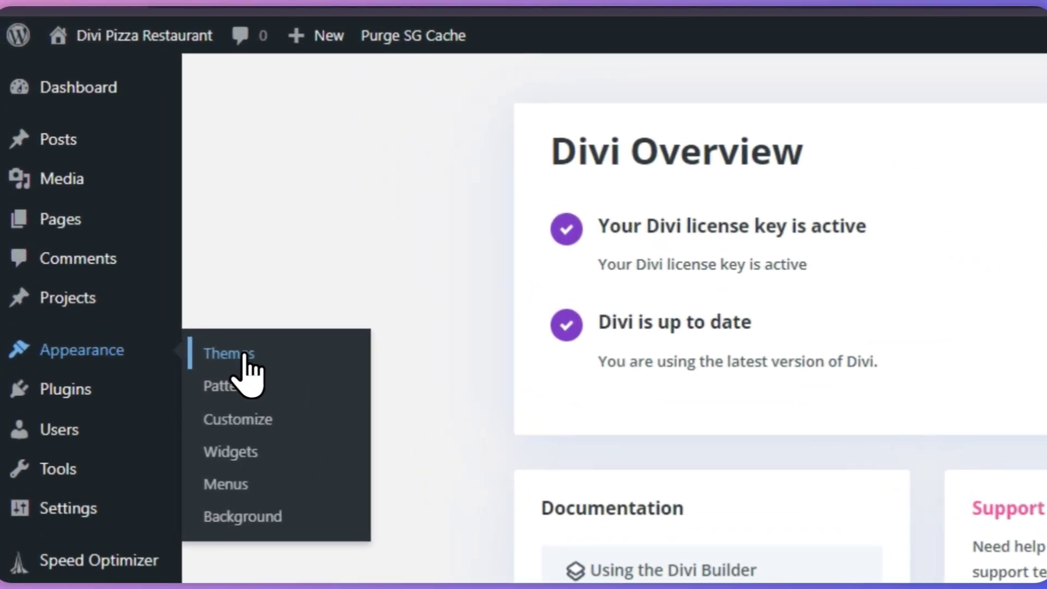
pyautogui.click(115, 182)
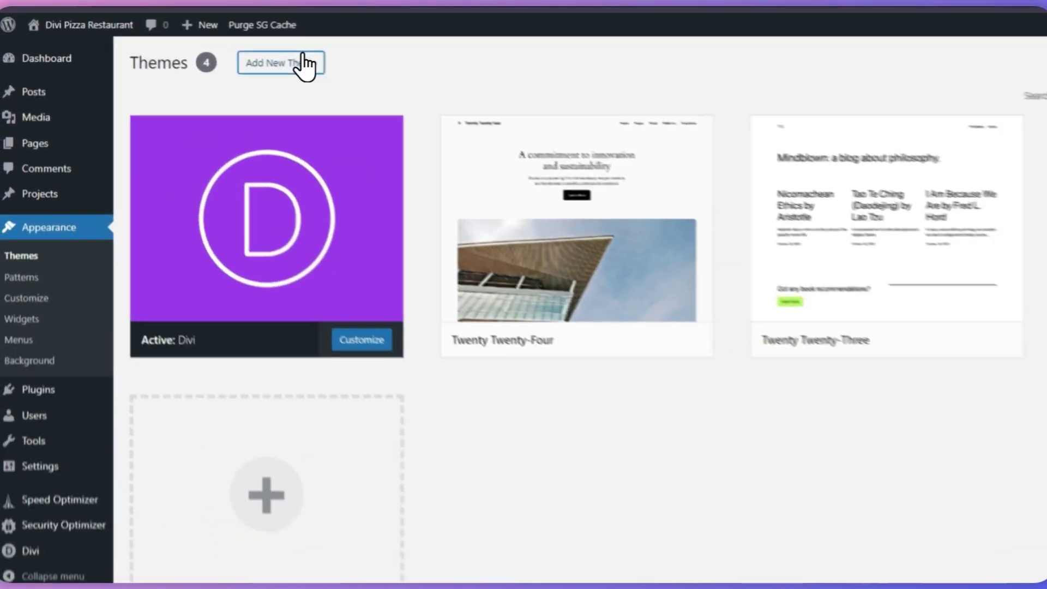
pyautogui.click(475, 85)
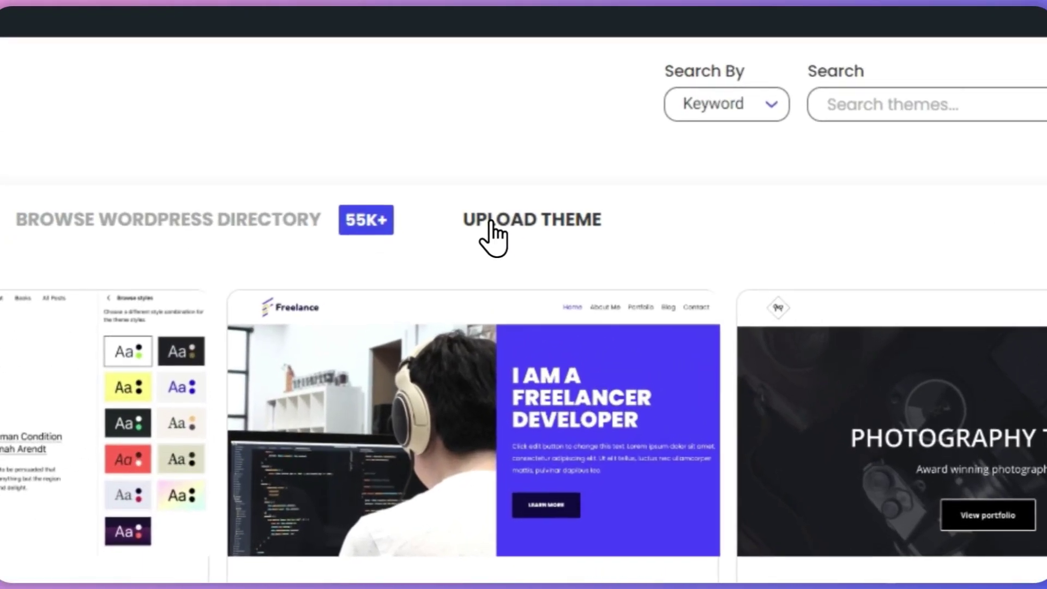
pyautogui.click(615, 128)
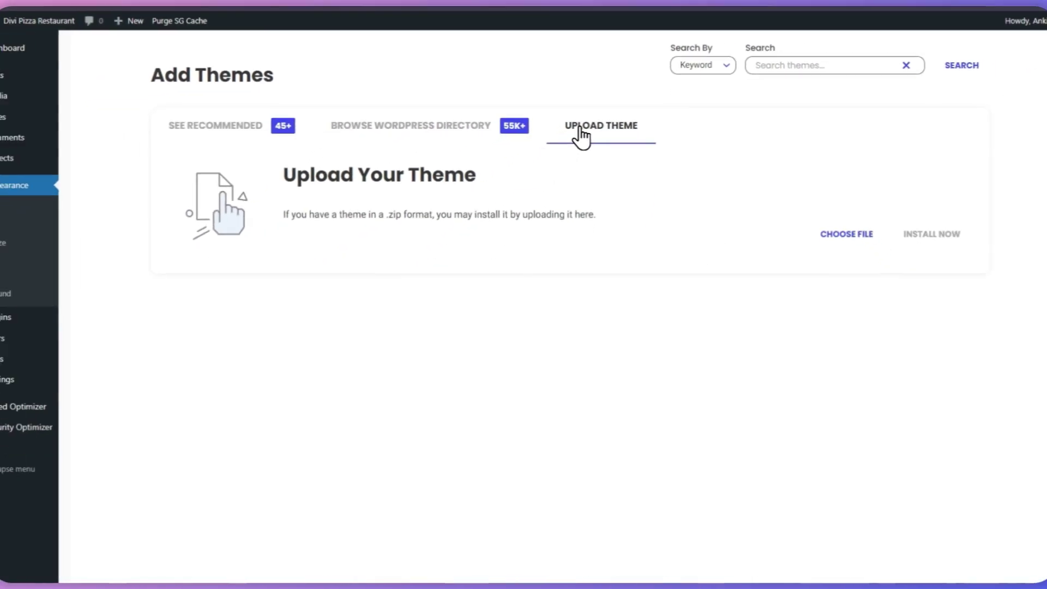
pyautogui.click(829, 232)
pyautogui.click(164, 98)
pyautogui.click(817, 479)
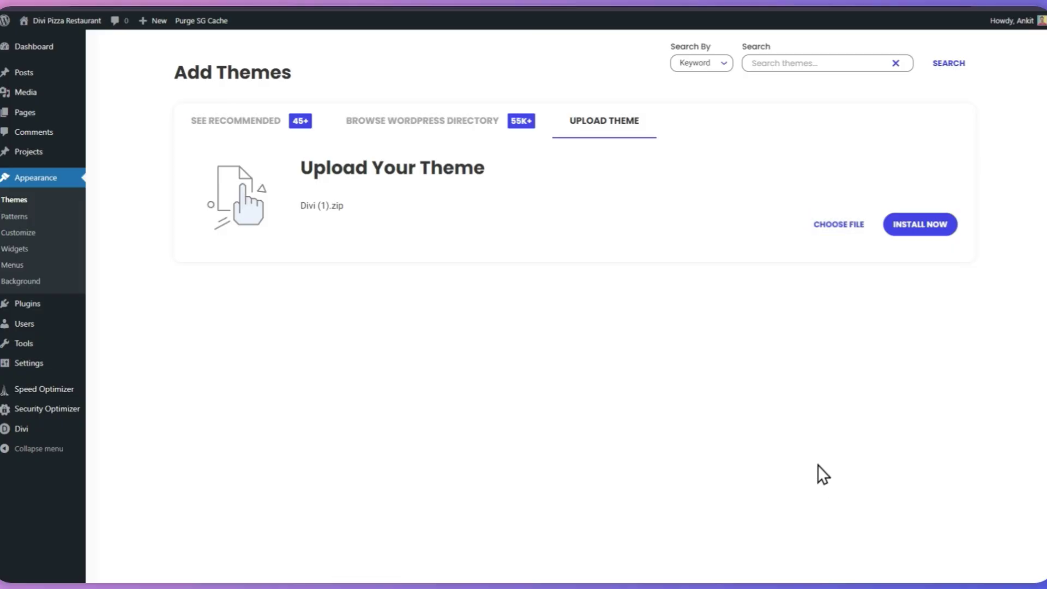
# - Start installing the uploaded Divi (1).zip theme
pyautogui.click(909, 229)
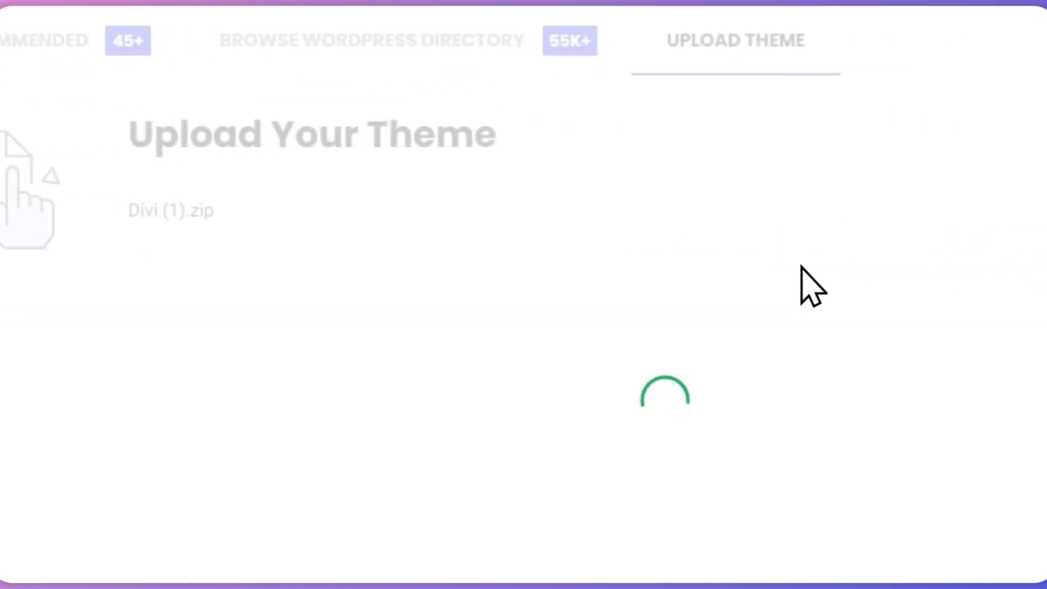